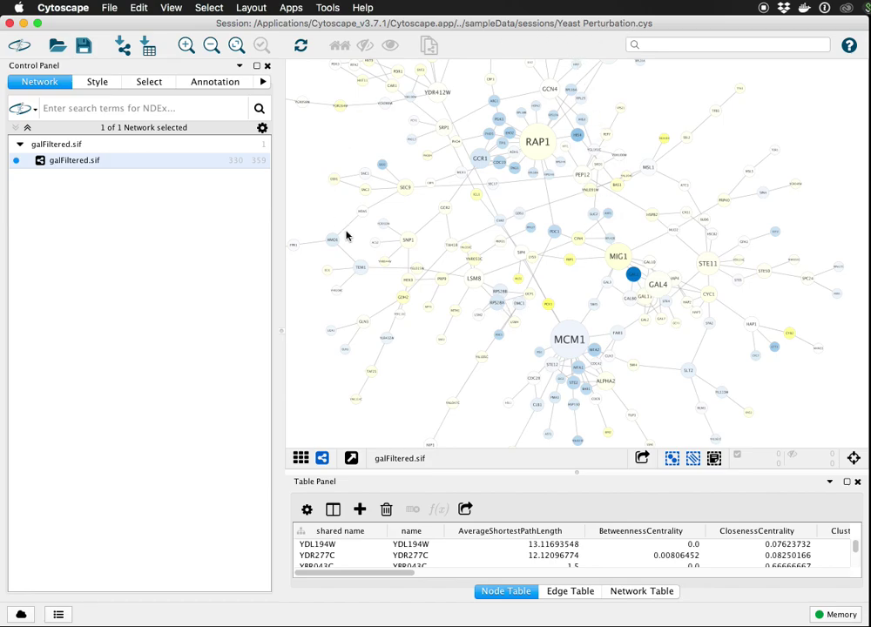
Find CyAnimator in the App Manager by searching 'cyan' and install it
left_click(296, 10)
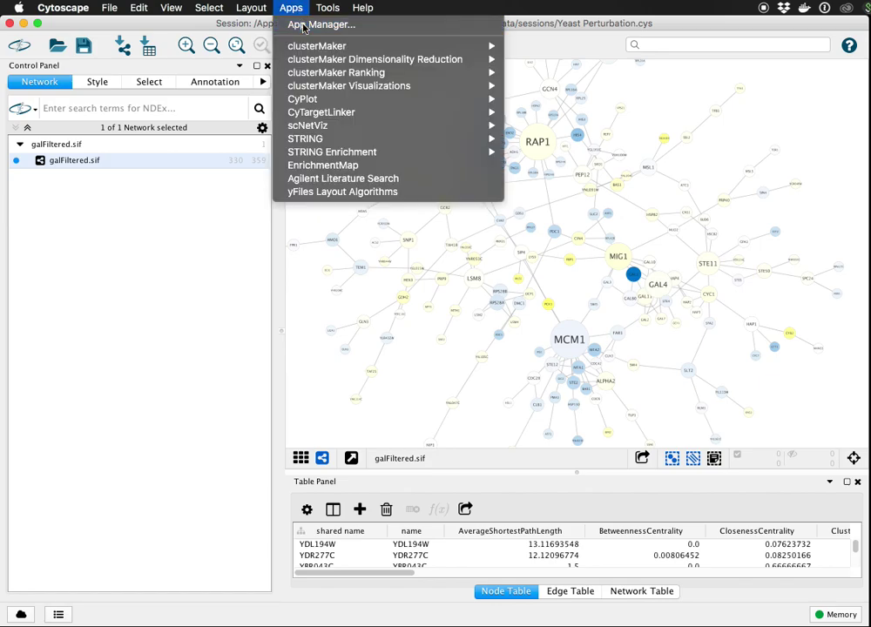
left_click(302, 26)
left_click(365, 224)
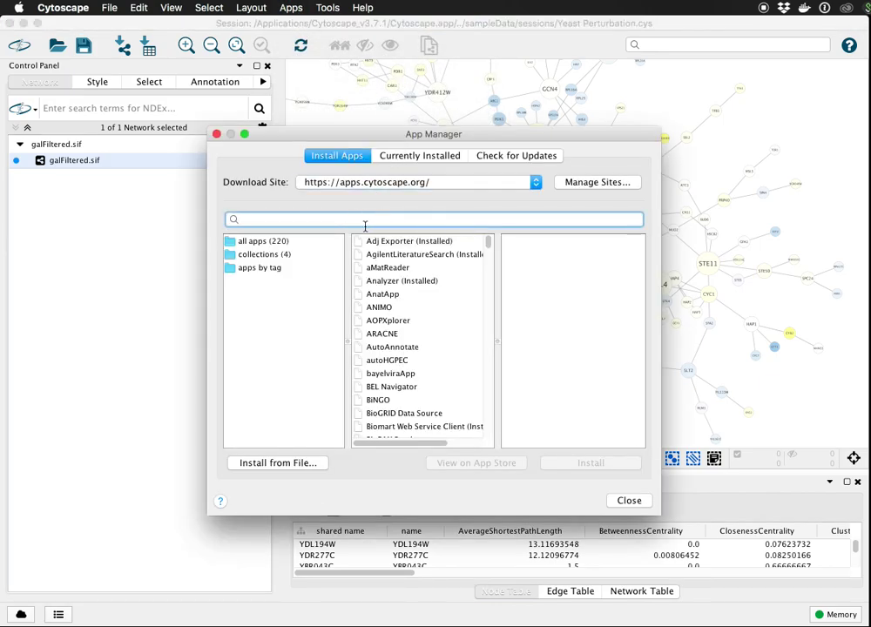
type("cyan")
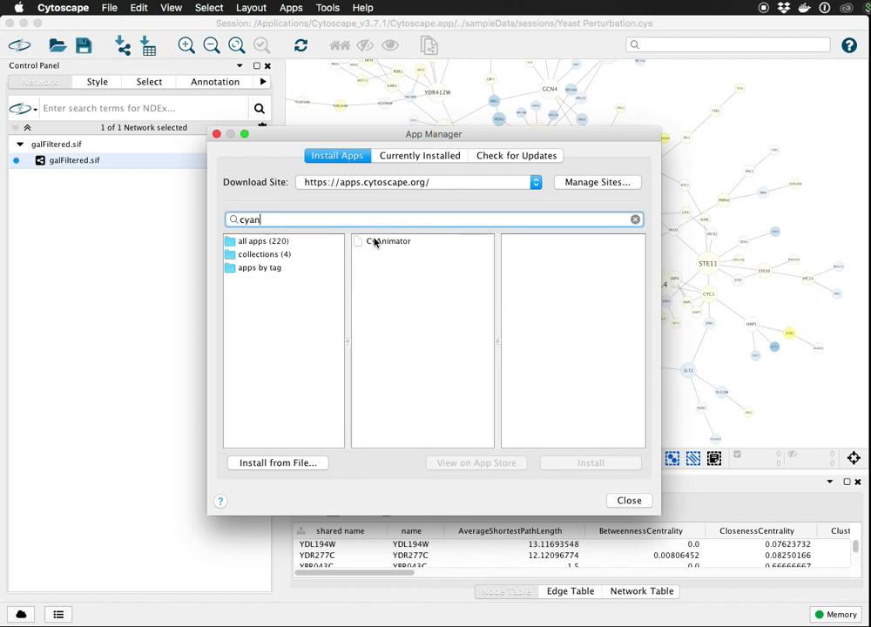
left_click(371, 241)
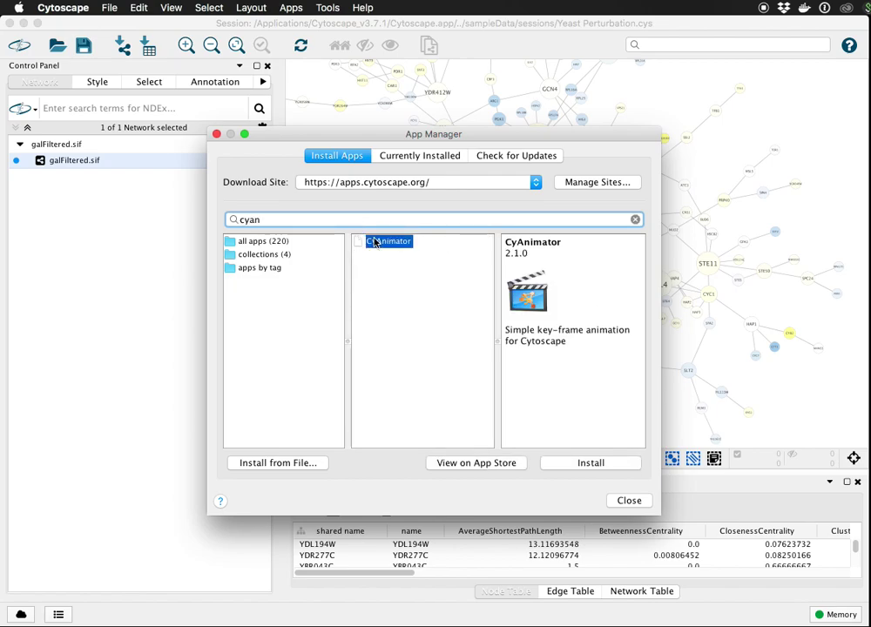
left_click(580, 464)
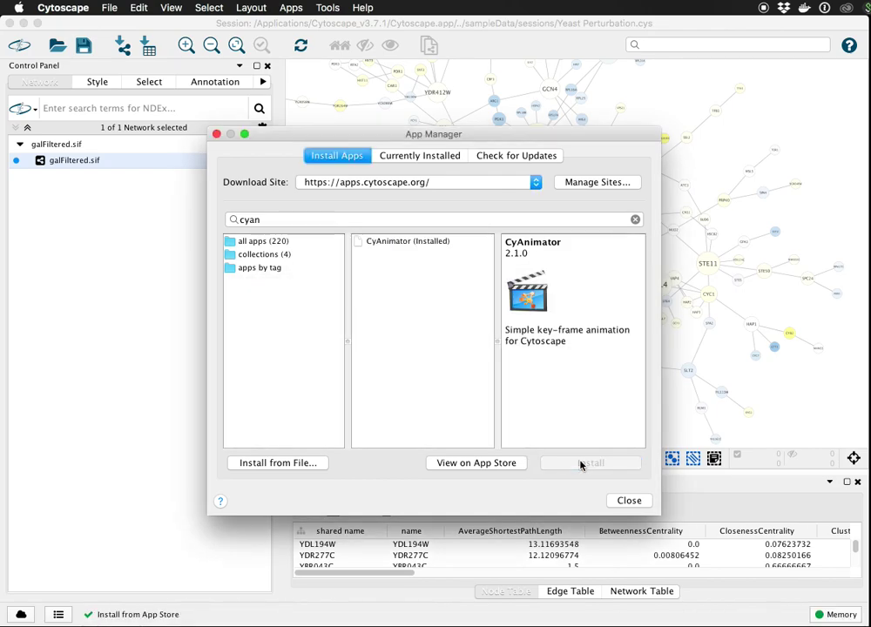
Close the App Manager, launch CyAnimator, and move its window below the network panels
left_click(619, 501)
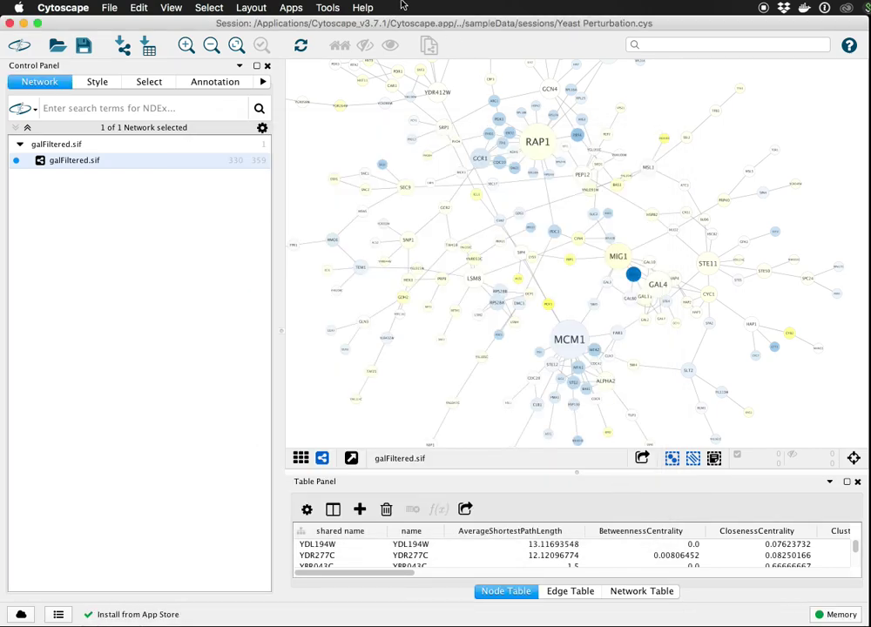
left_click(289, 8)
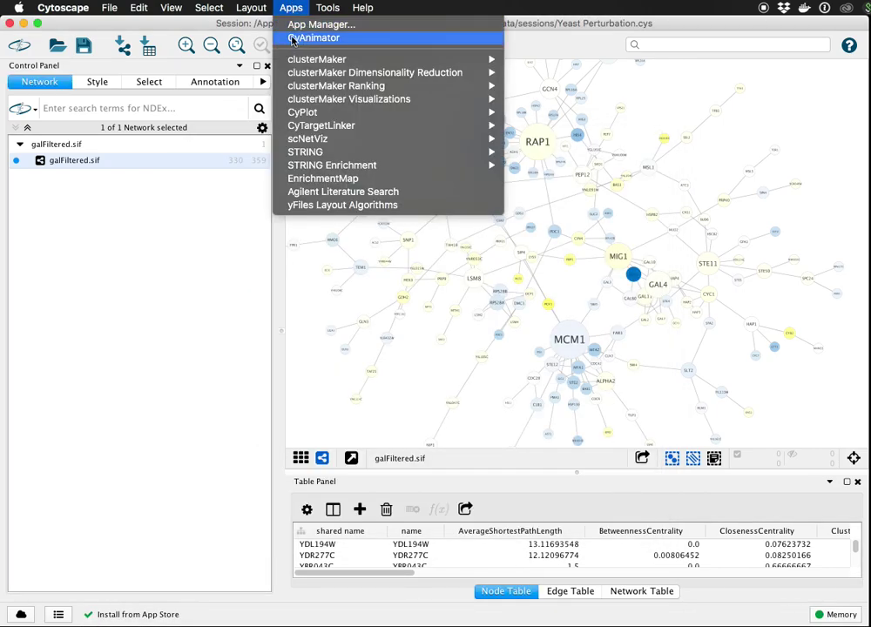
left_click(329, 40)
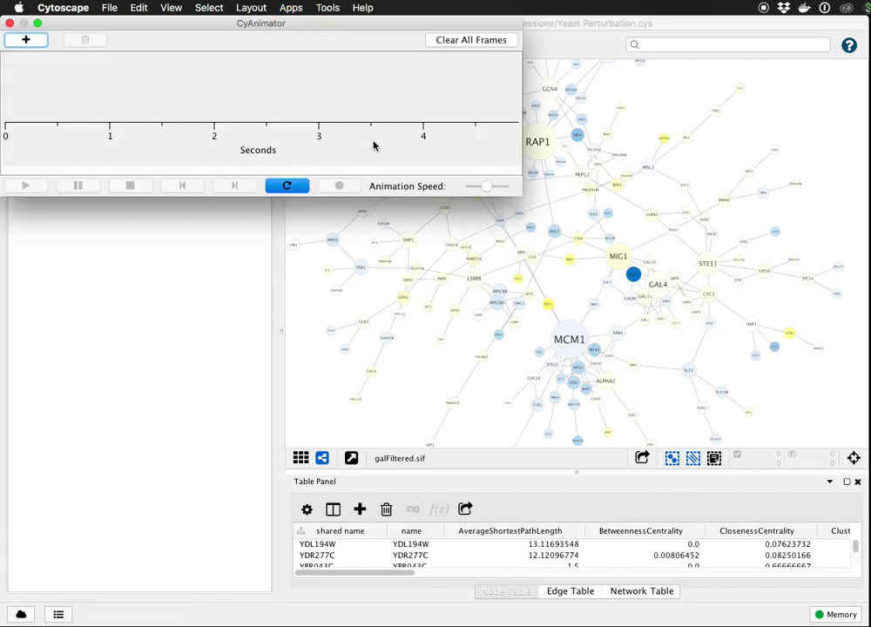
left_click_drag(294, 29, 312, 454)
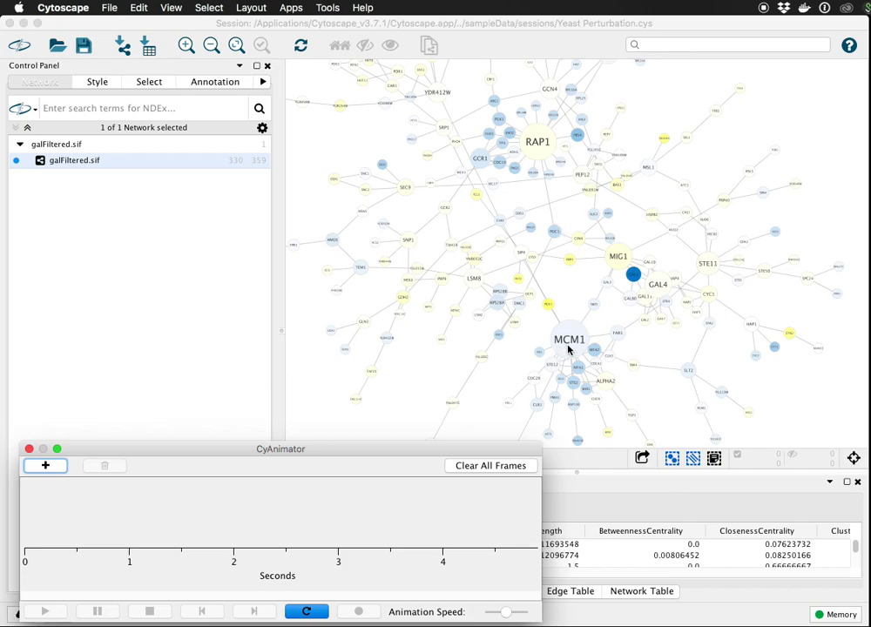
Keyframe the whole network at 0 s, then zoom onto MCM1 and keyframe it at 1 s
left_click(47, 468)
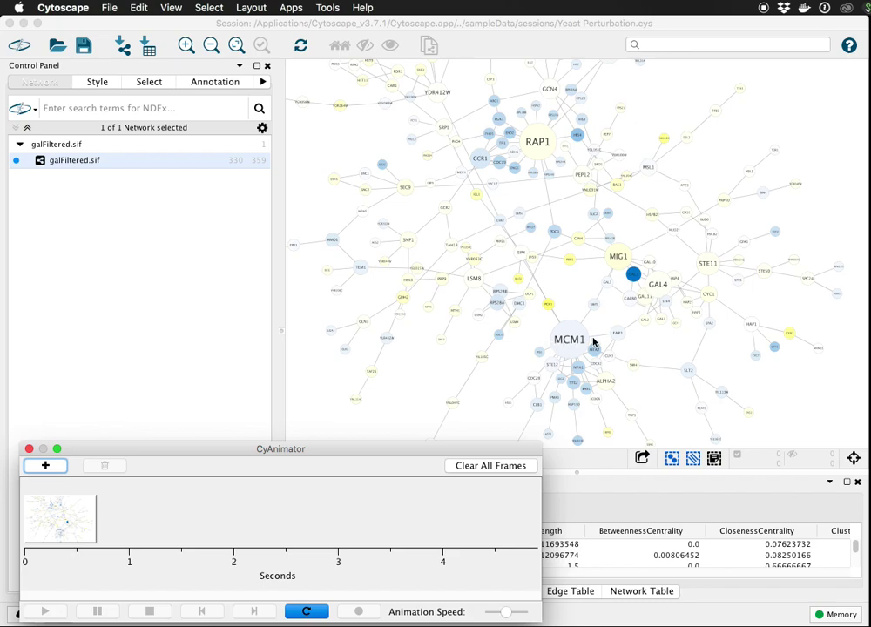
left_click_drag(571, 303, 564, 209)
scroll(598, 230, "up", 5)
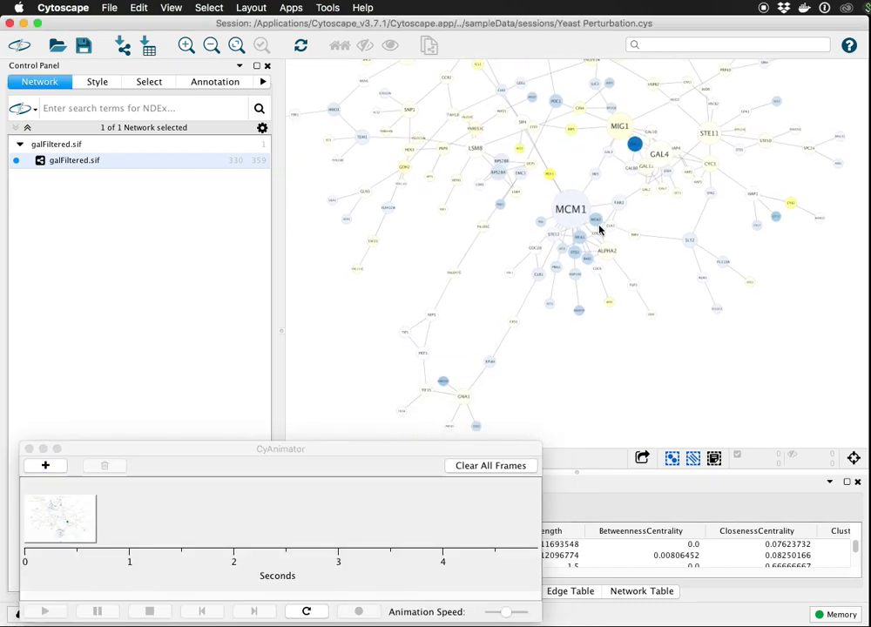
scroll(668, 285, "up", 4)
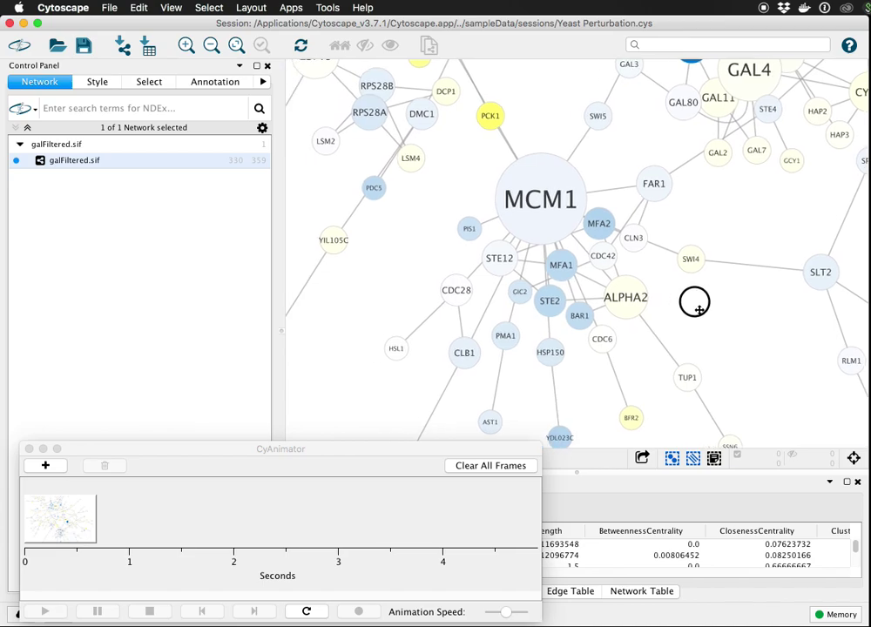
mouse_move(720, 324)
left_mouse_down()
mouse_move(730, 333)
mouse_move(723, 329)
left_mouse_up()
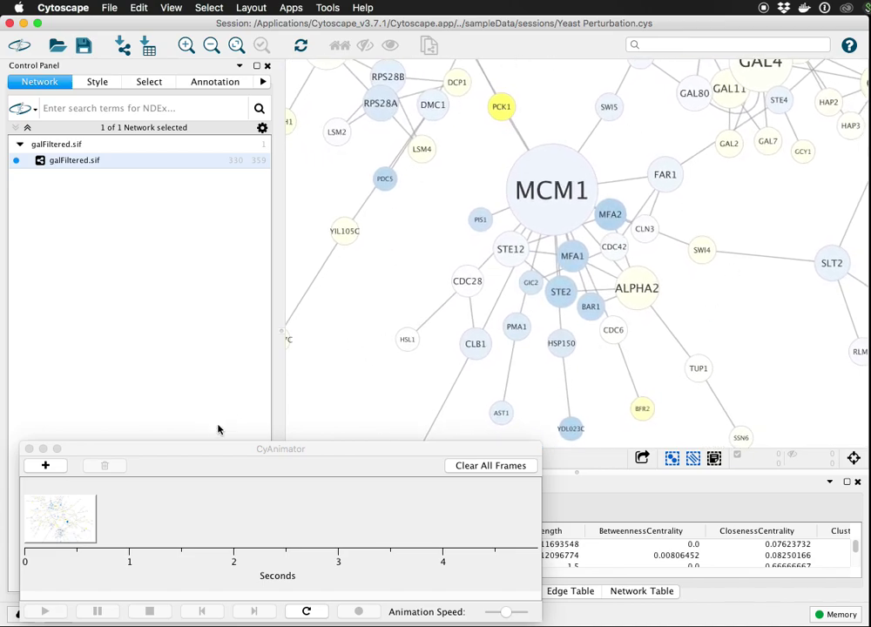
left_click(48, 469)
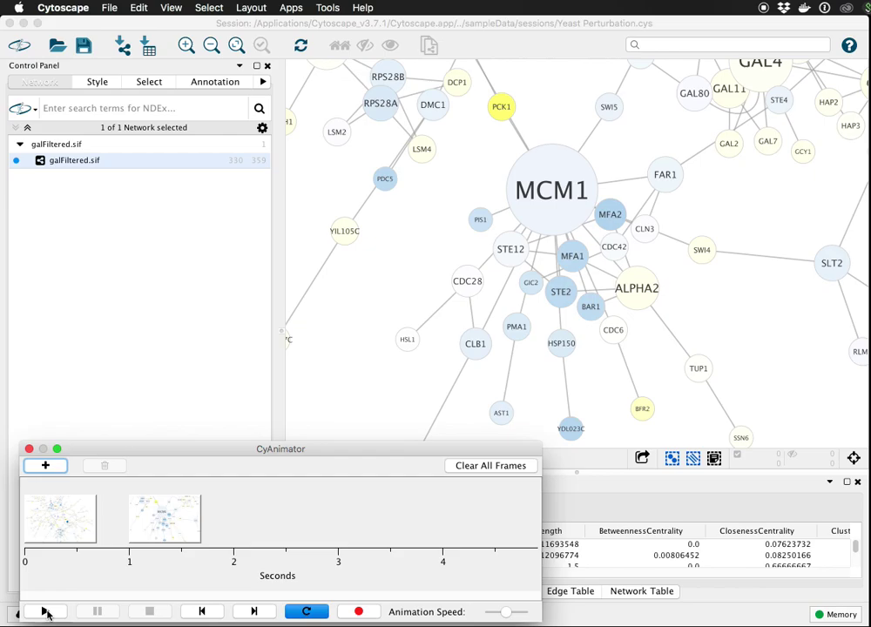
left_click(46, 613)
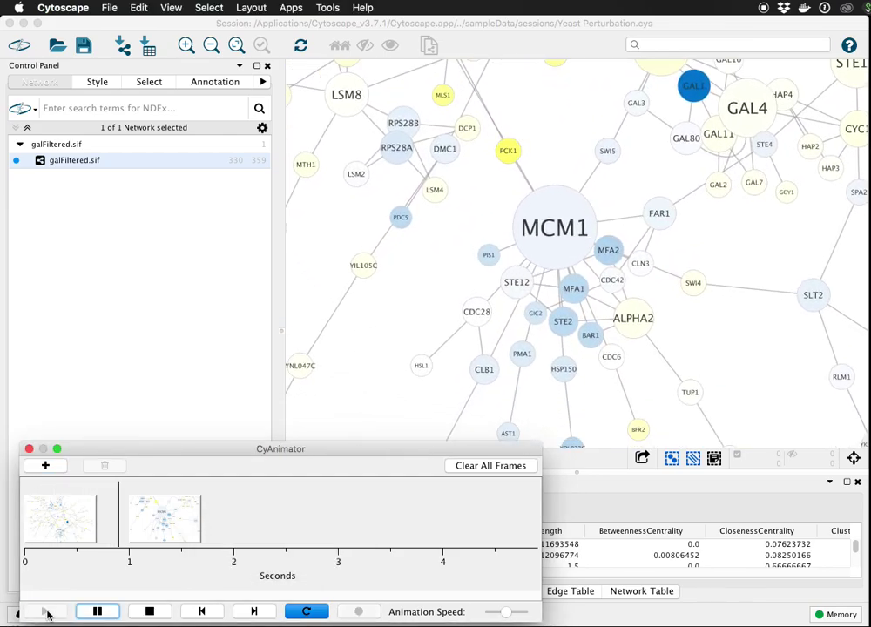
left_click(97, 612)
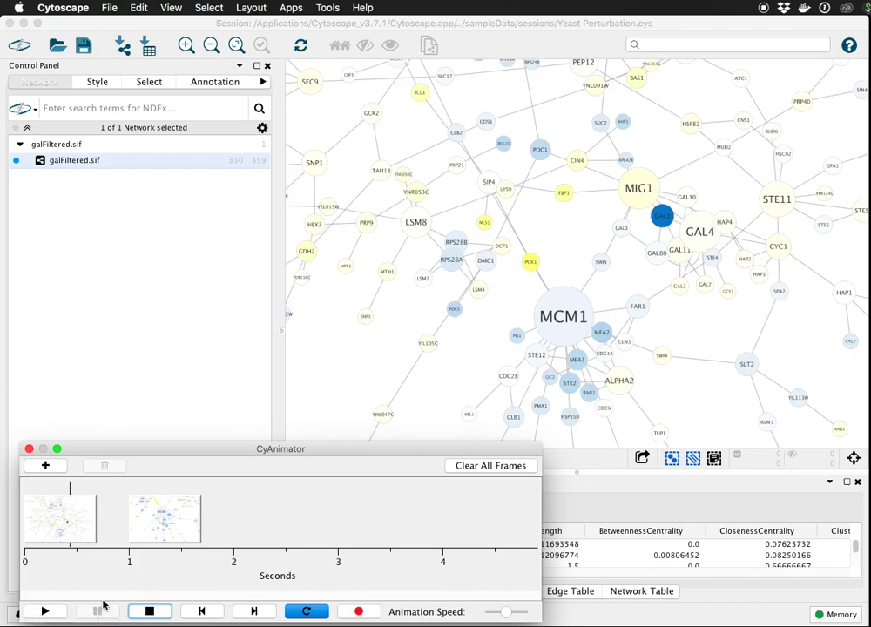
left_click(59, 526)
left_click(155, 519)
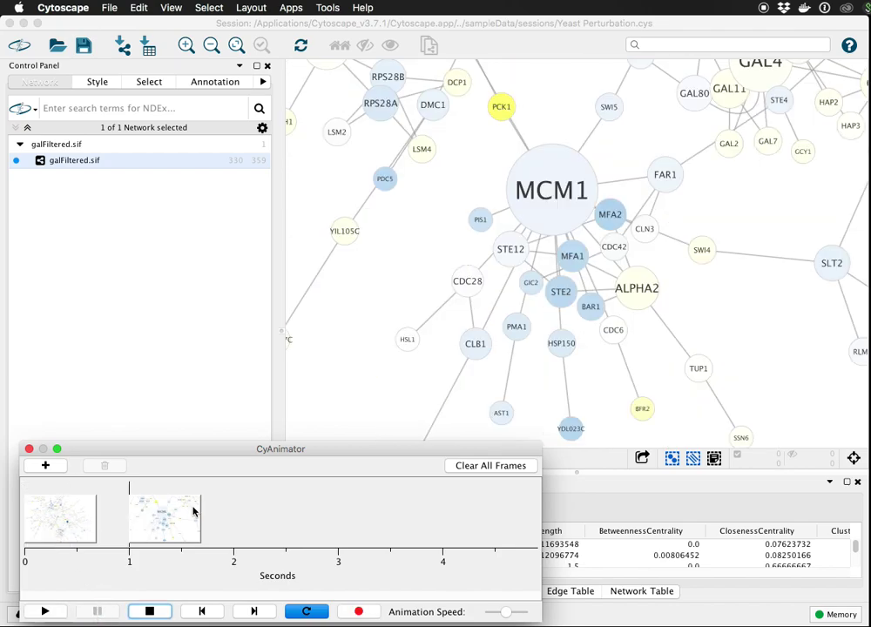
Select MCM1, its first neighbours and their adjacent edges, then hide all unselected nodes and edges
left_click(555, 198)
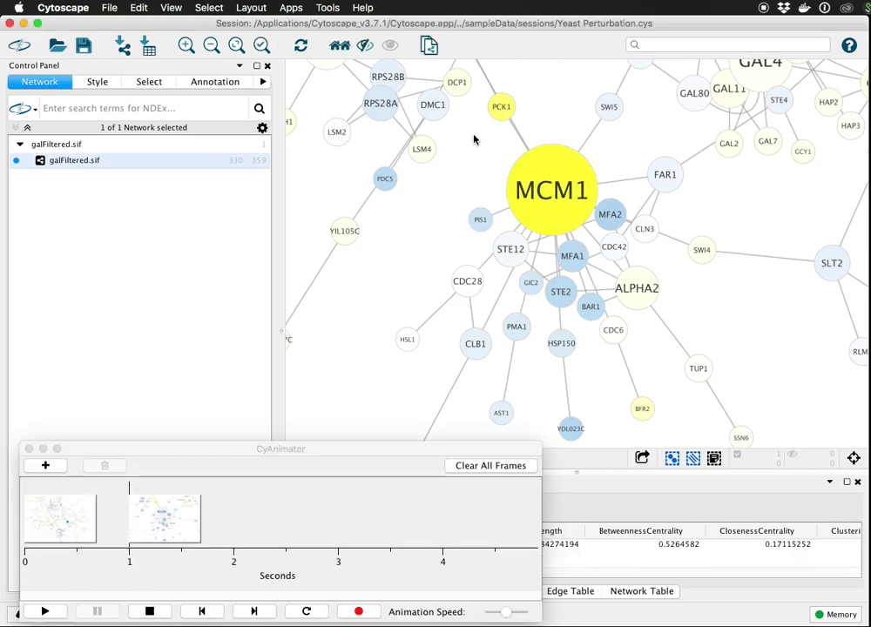
left_click(343, 46)
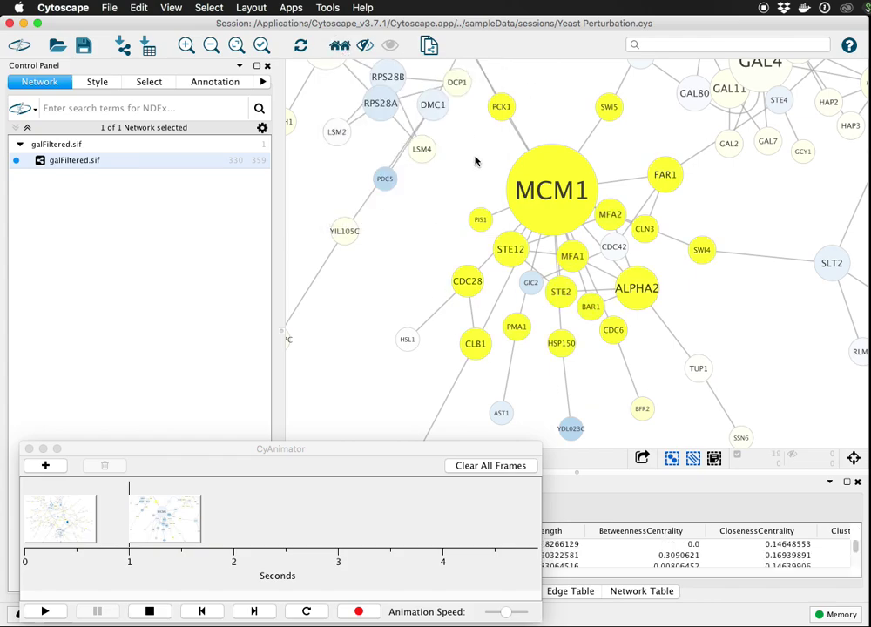
left_click(208, 8)
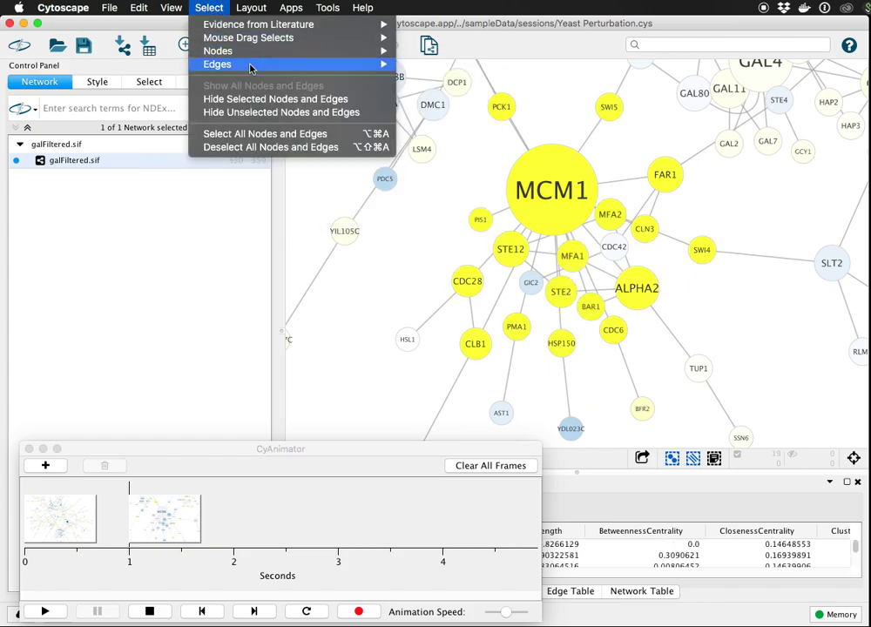
mouse_move(249, 67)
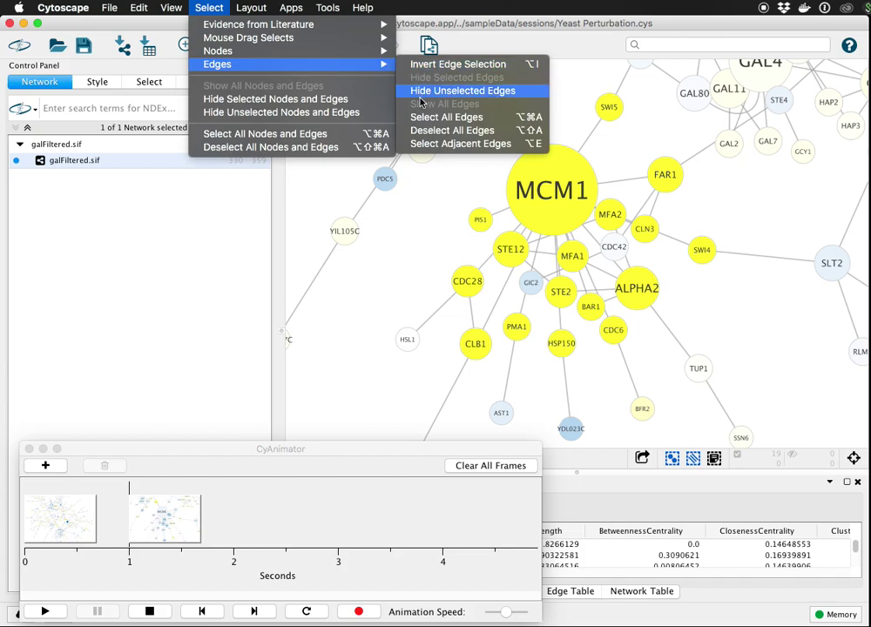
left_click(455, 144)
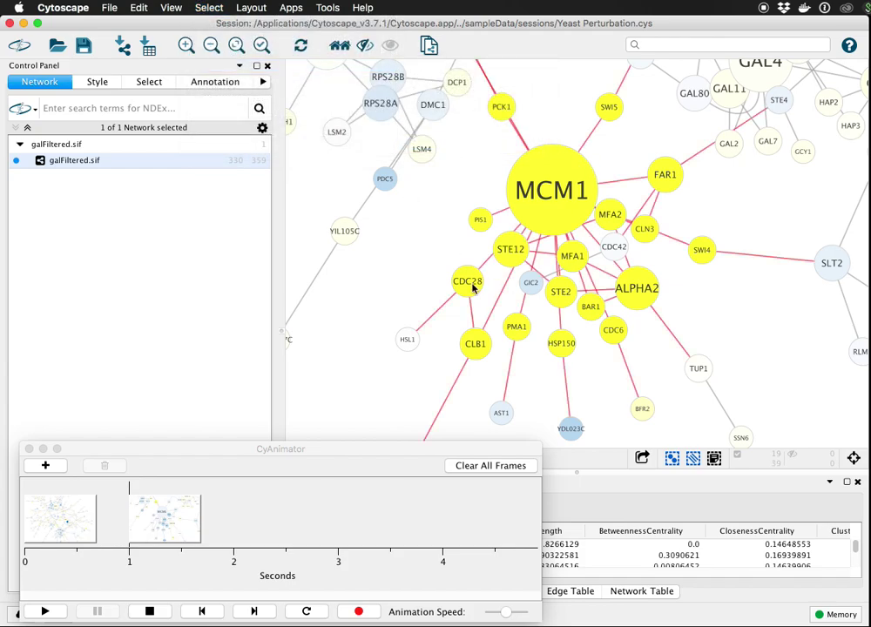
left_click(208, 9)
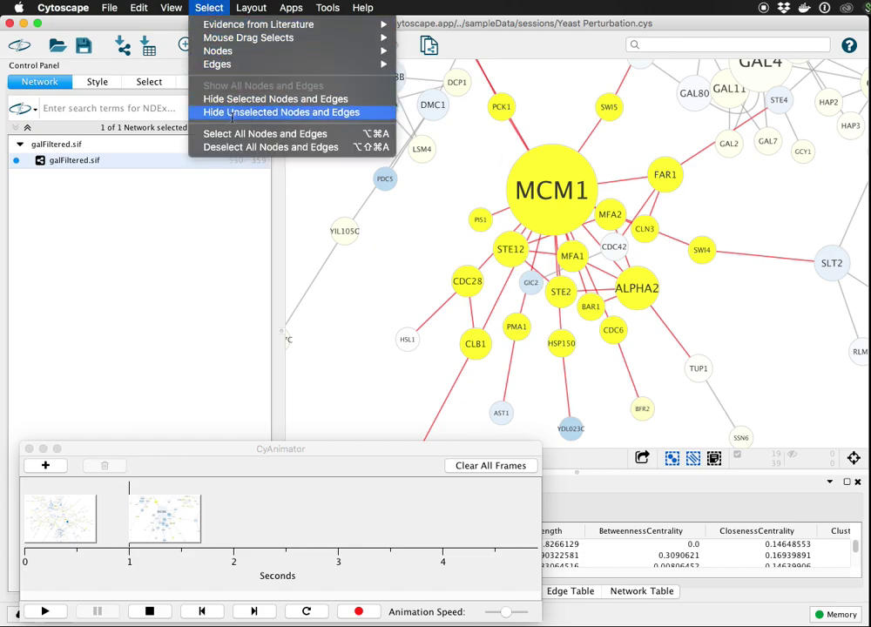
left_click(278, 113)
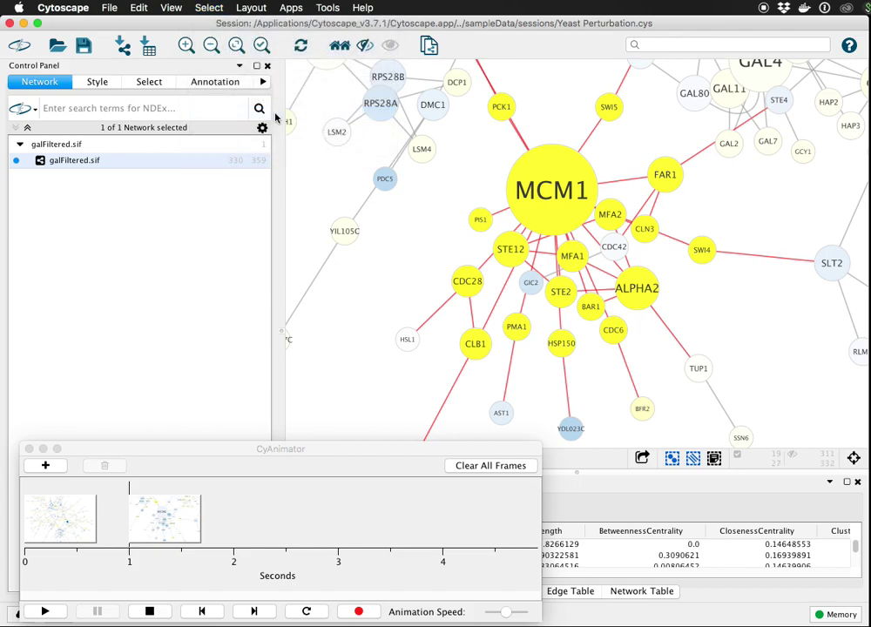
Clear the selection and add the MCM1 neighbourhood as a third keyframe at 2 s
left_click(373, 192)
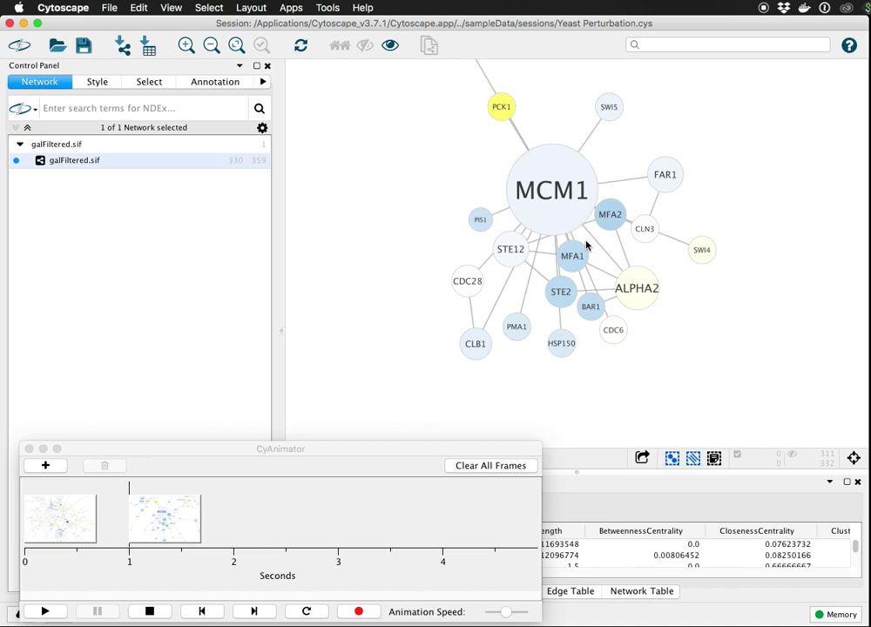
left_click(46, 468)
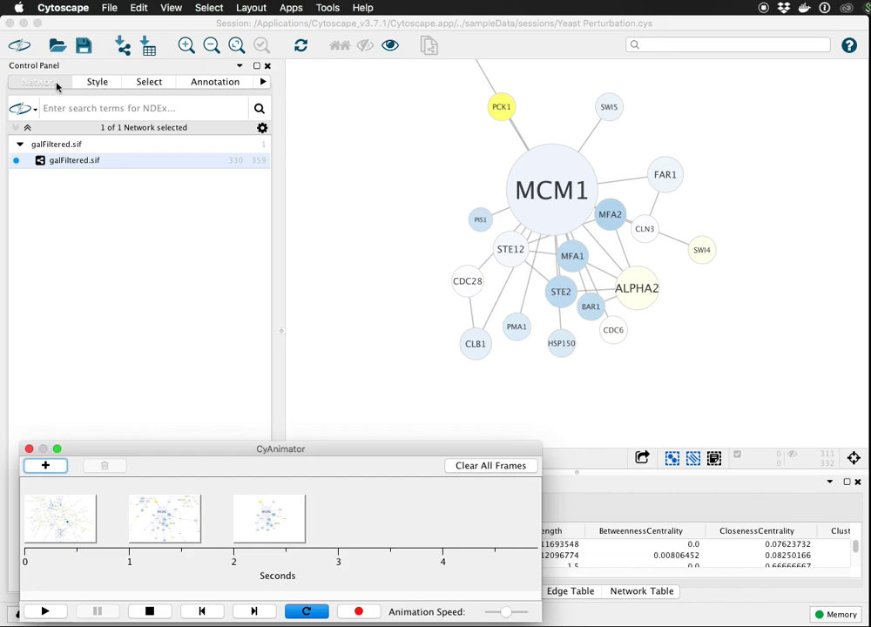
Map node fill colour to the gal4RGexp column and add a keyframe at 3 s
left_click(98, 82)
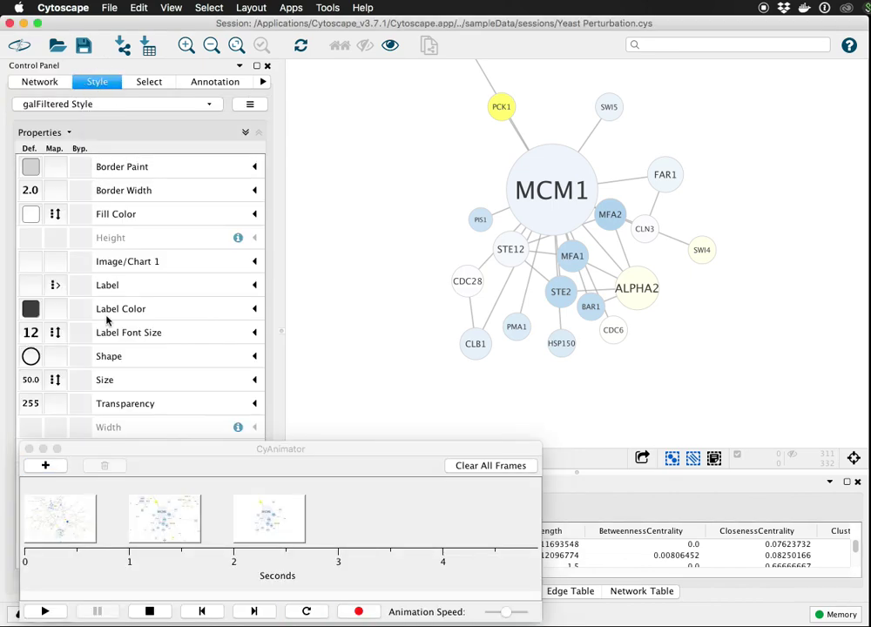
left_click(251, 214)
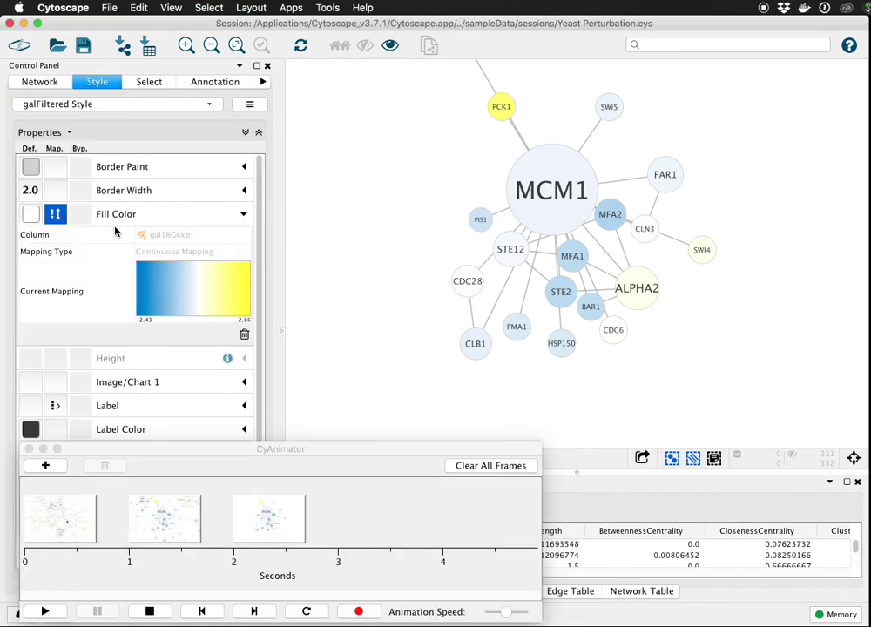
left_click(202, 236)
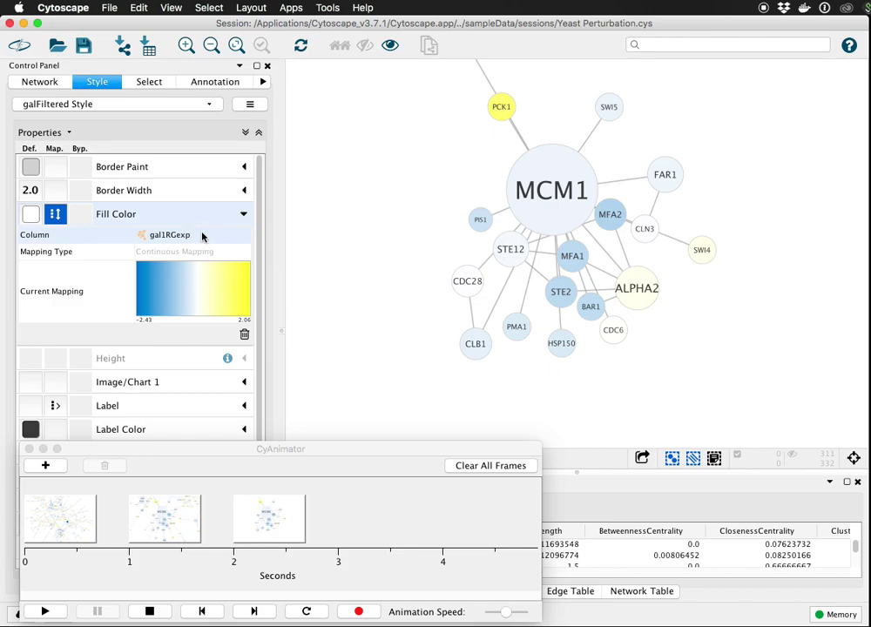
left_click(202, 235)
scroll(196, 262, "down", 4)
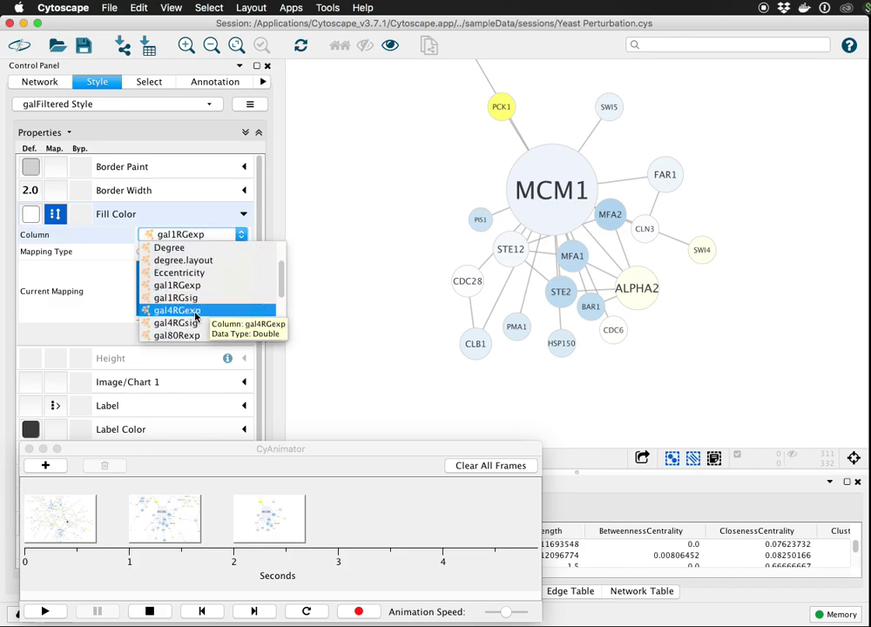
left_click(181, 312)
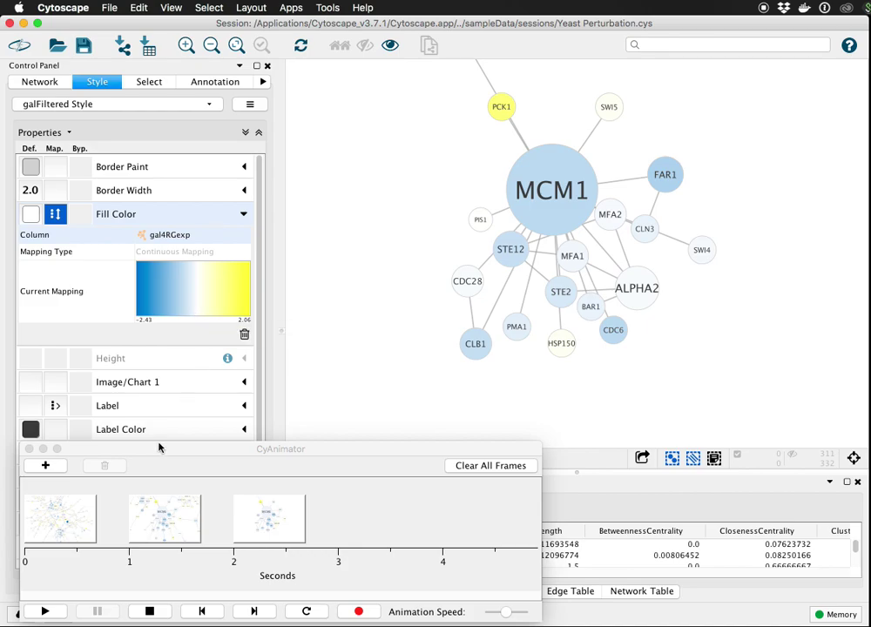
left_click(45, 465)
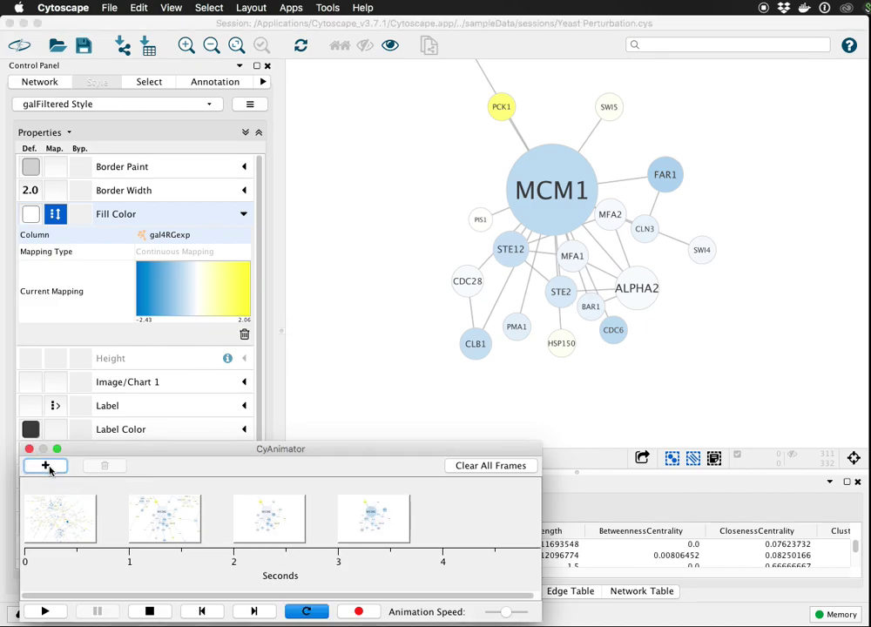
Switch the fill colour column to gal80Rexp and add a keyframe at 4 s
left_click(193, 235)
scroll(210, 292, "down", 4)
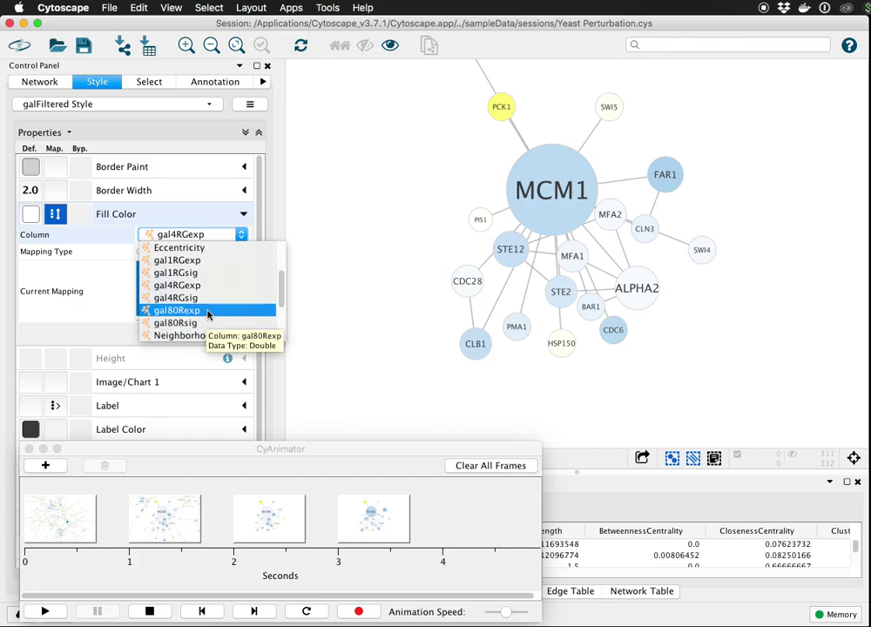
left_click(208, 310)
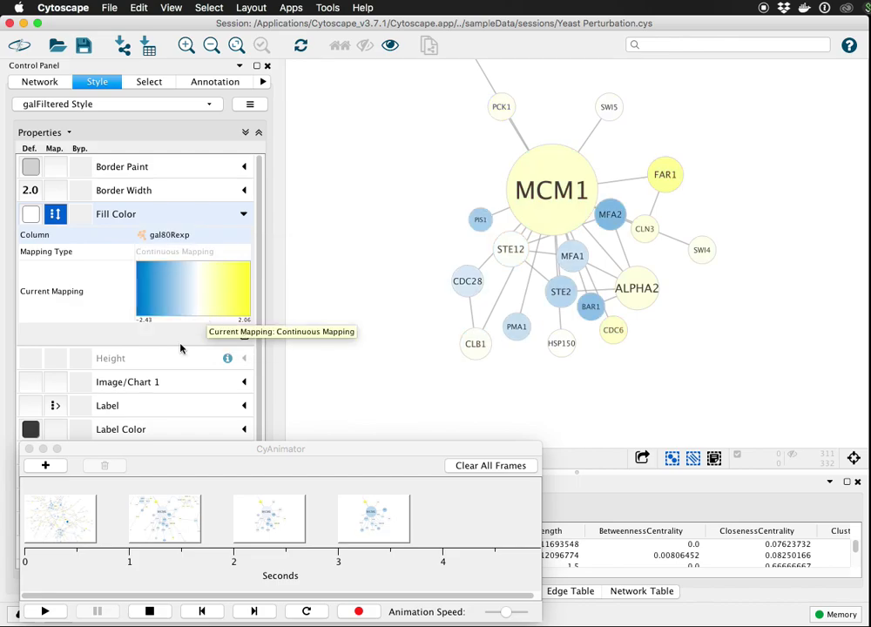
left_click(45, 465)
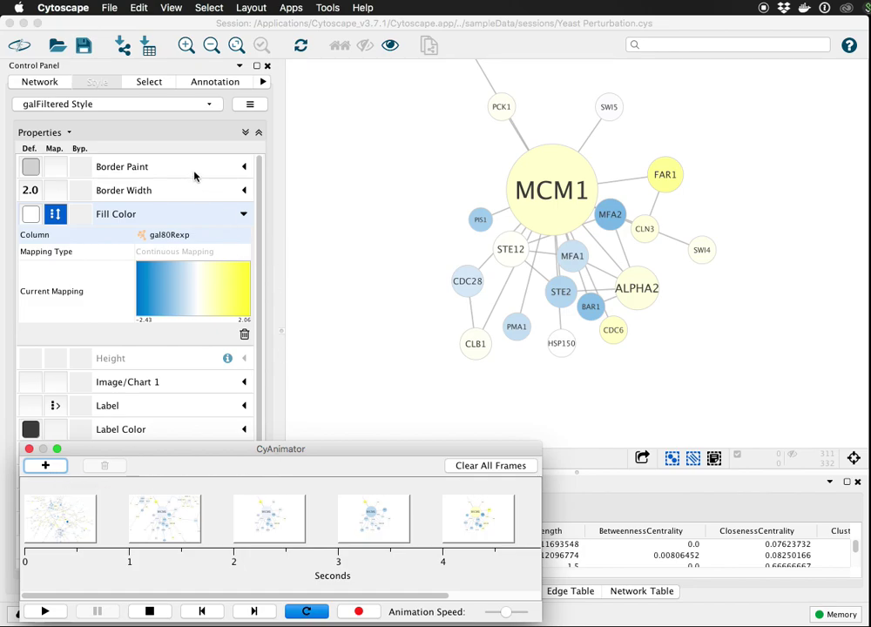
Collapse the Fill Color mapping and choose the Bounded Text tool in the Annotation panel
left_click(243, 214)
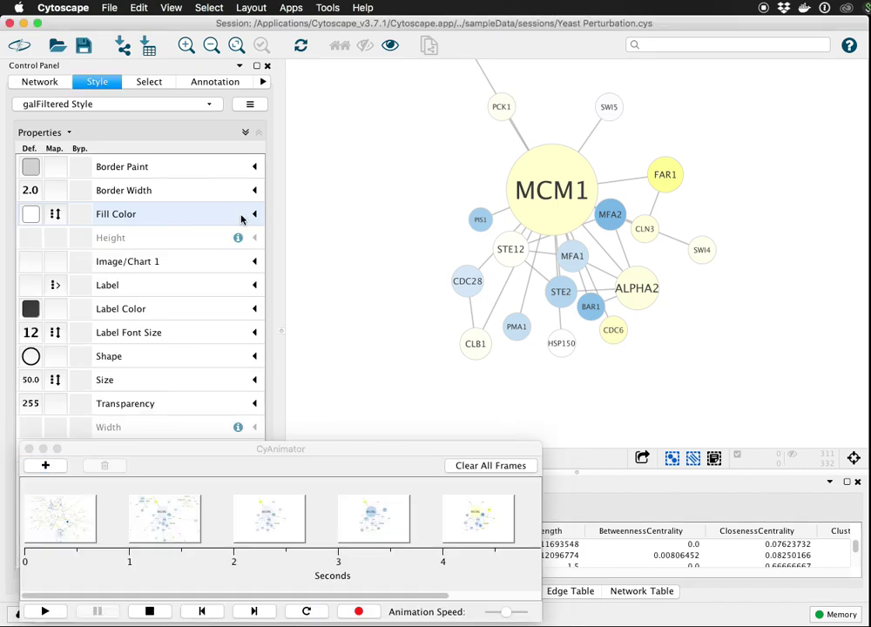
left_click(207, 83)
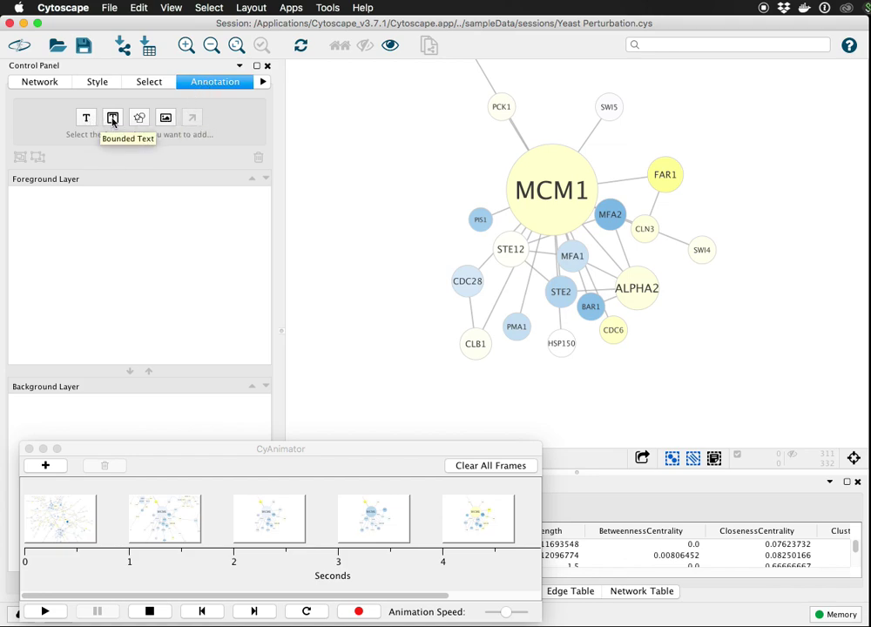
left_click(112, 120)
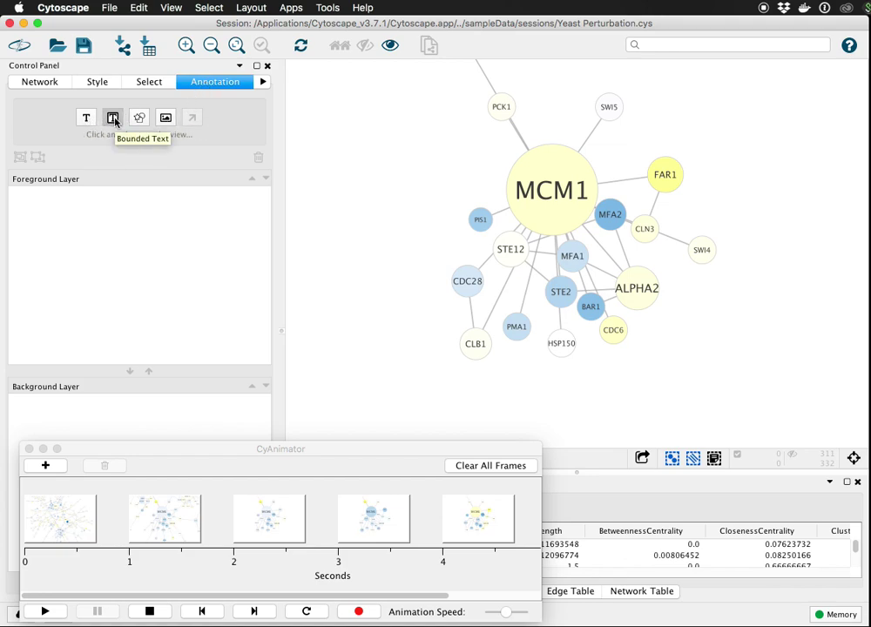
Start a label reading 'MiniChromosome Maintenance 1' in bold, size 18
left_click(421, 169)
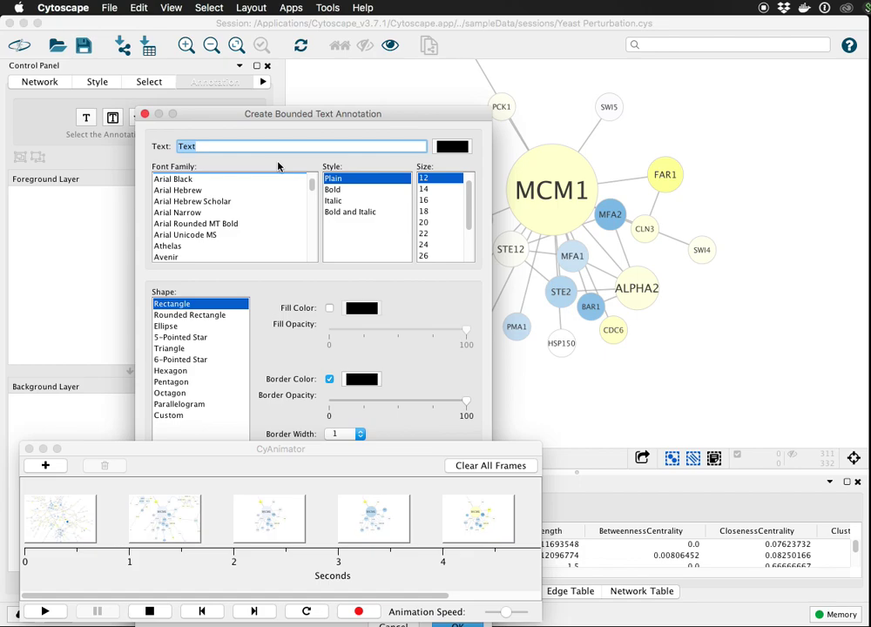
type("MiniChromosome Maintenance")
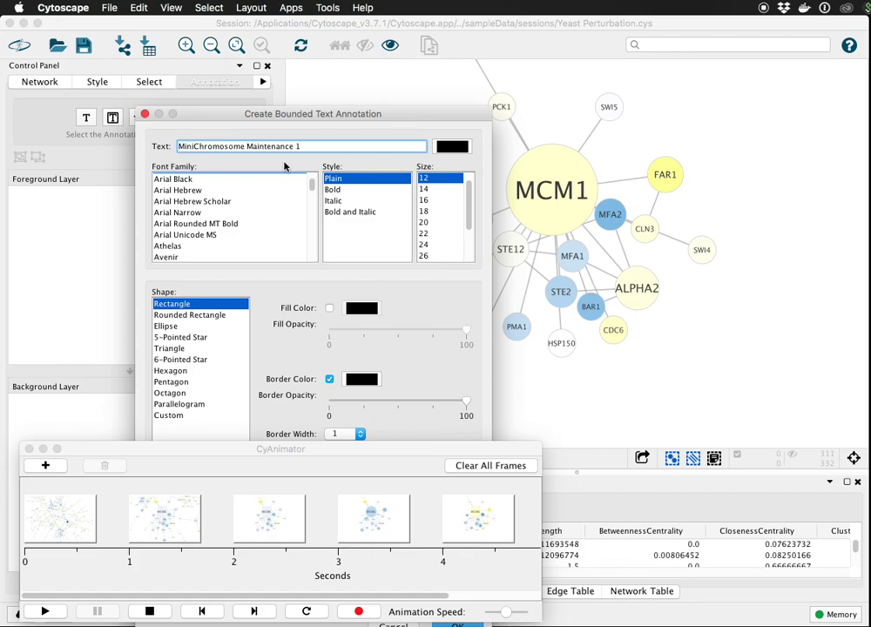
left_click(335, 189)
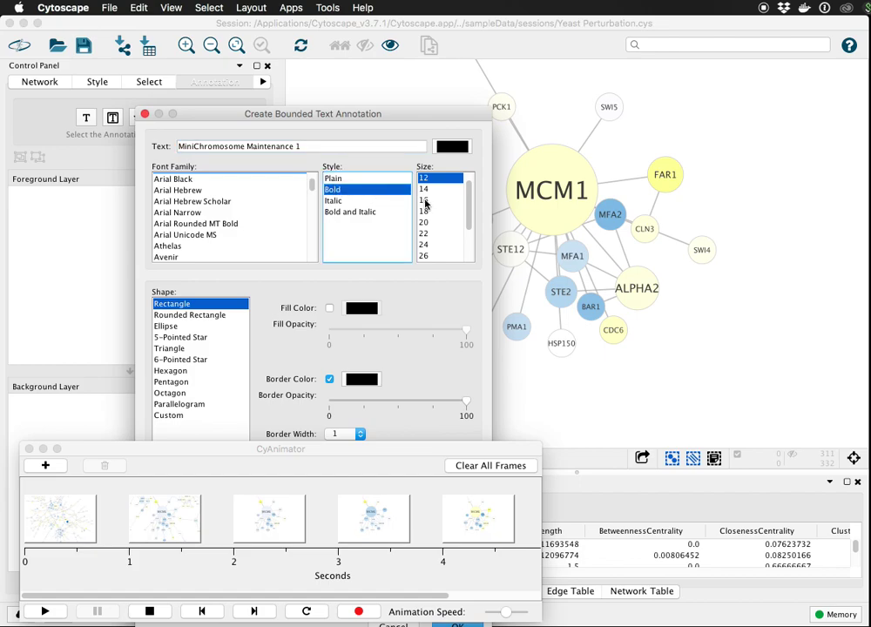
left_click(436, 211)
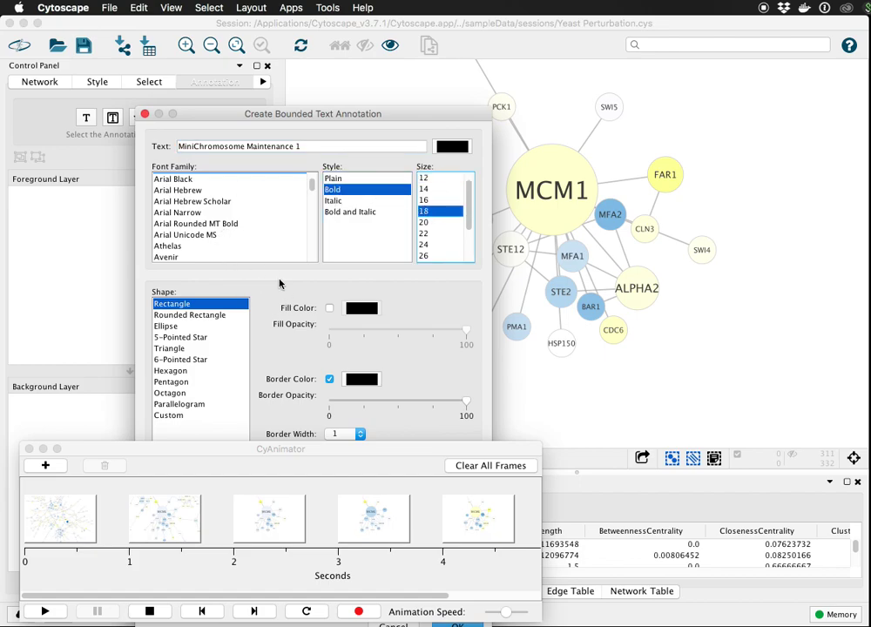
left_click_drag(315, 114, 286, 39)
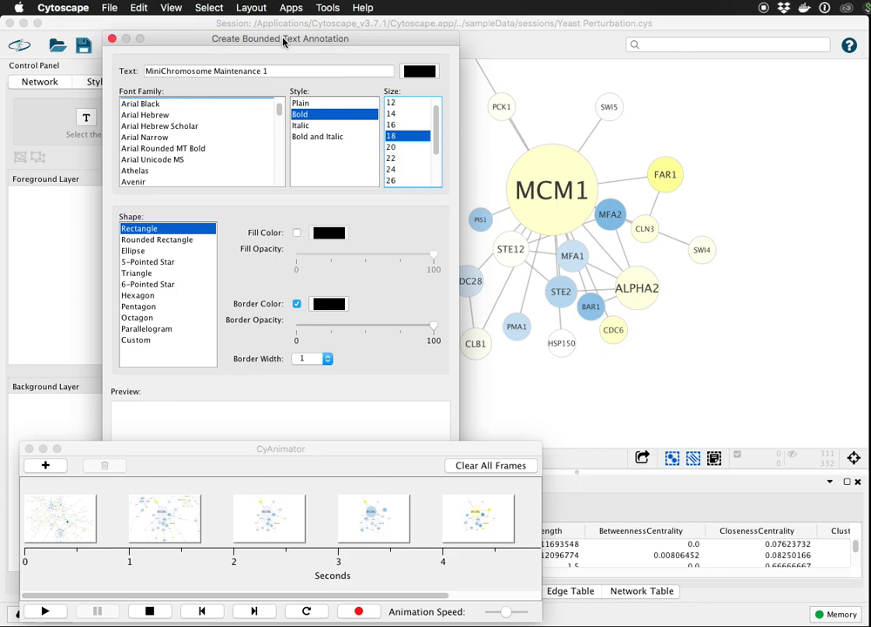
Give the label a pink fill at about 50% opacity and create it
left_click(297, 233)
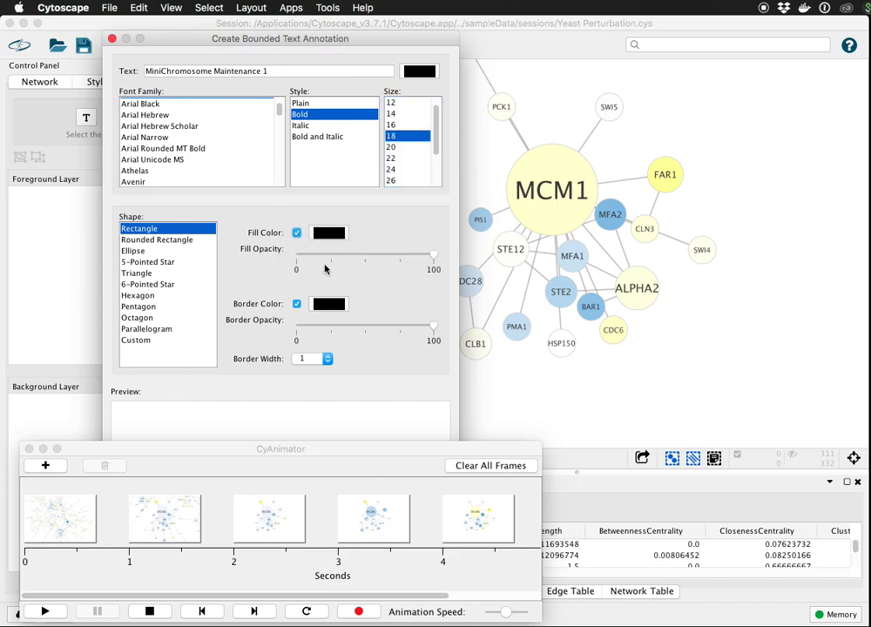
left_click(329, 233)
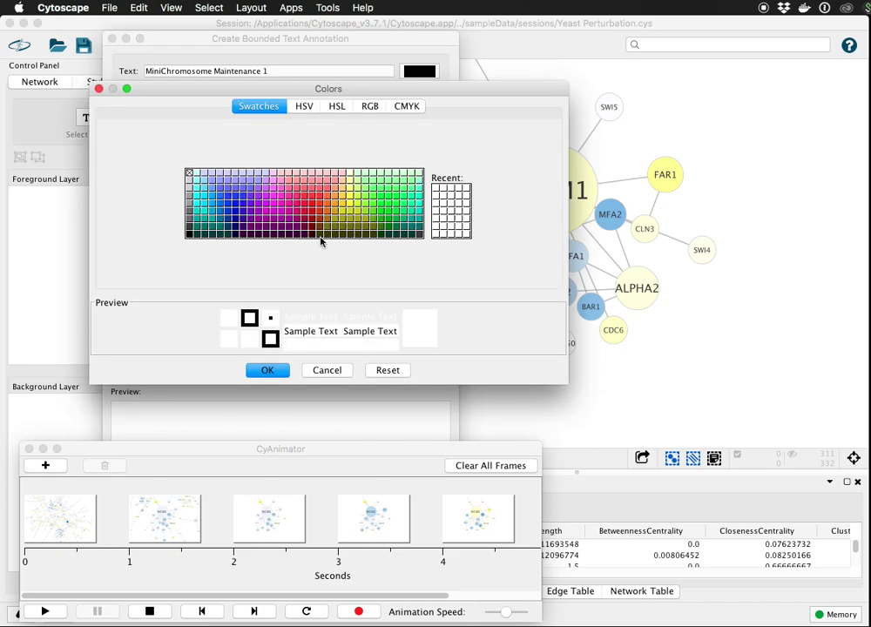
left_click(311, 189)
left_click(270, 370)
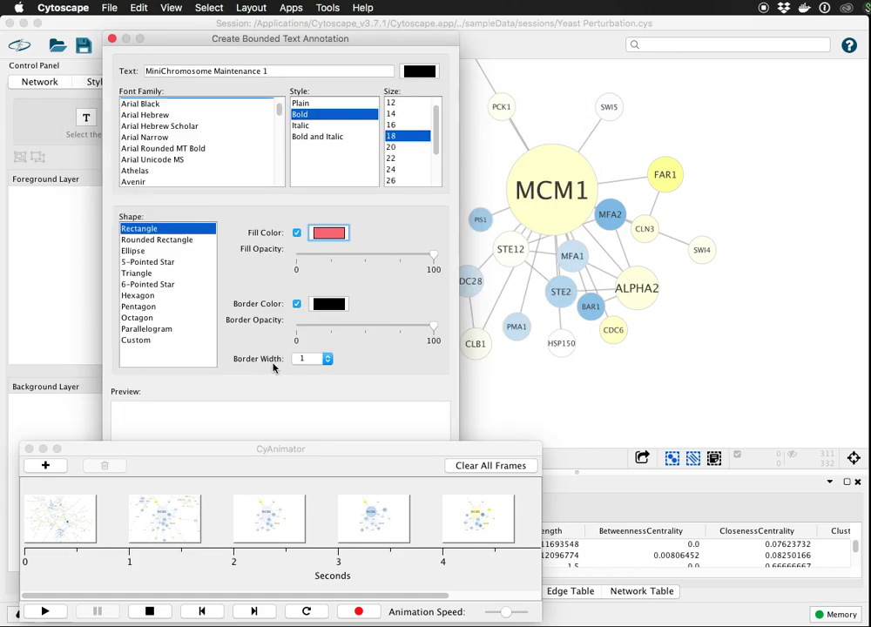
left_click(364, 256)
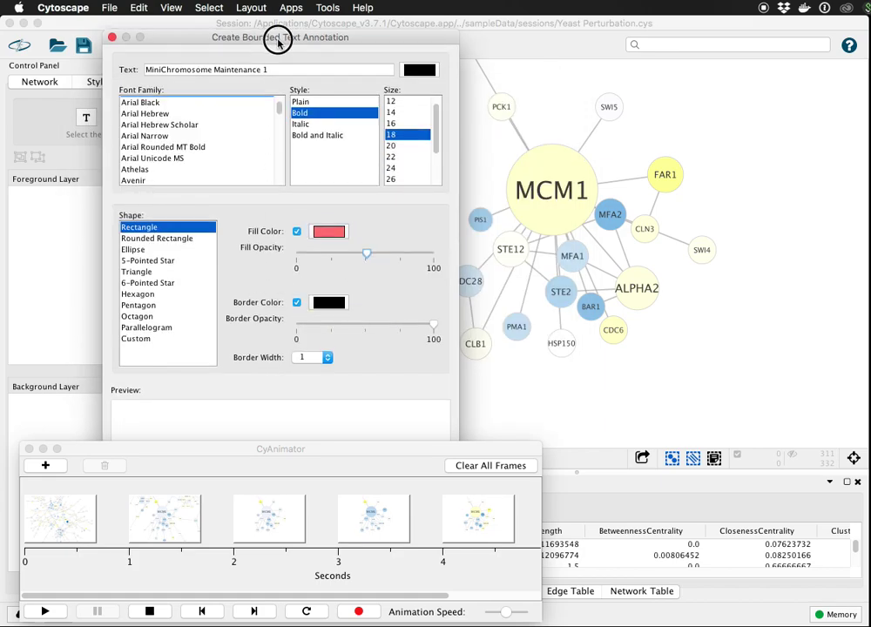
mouse_move(278, 38)
left_mouse_down()
mouse_move(247, 25)
mouse_move(684, 33)
left_mouse_up()
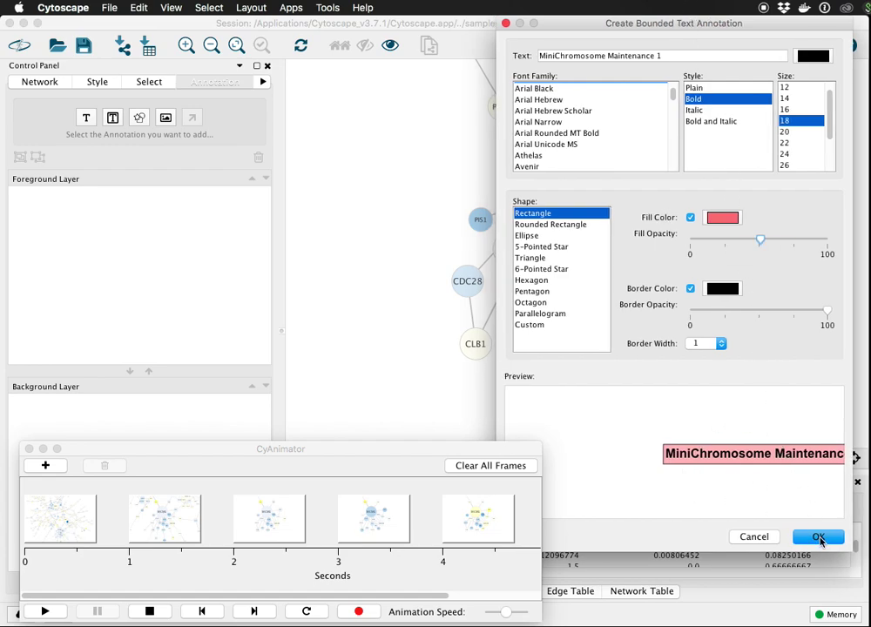
left_click(820, 537)
Widen the label to show its full text and move it up-left off MCM1
left_click(423, 169)
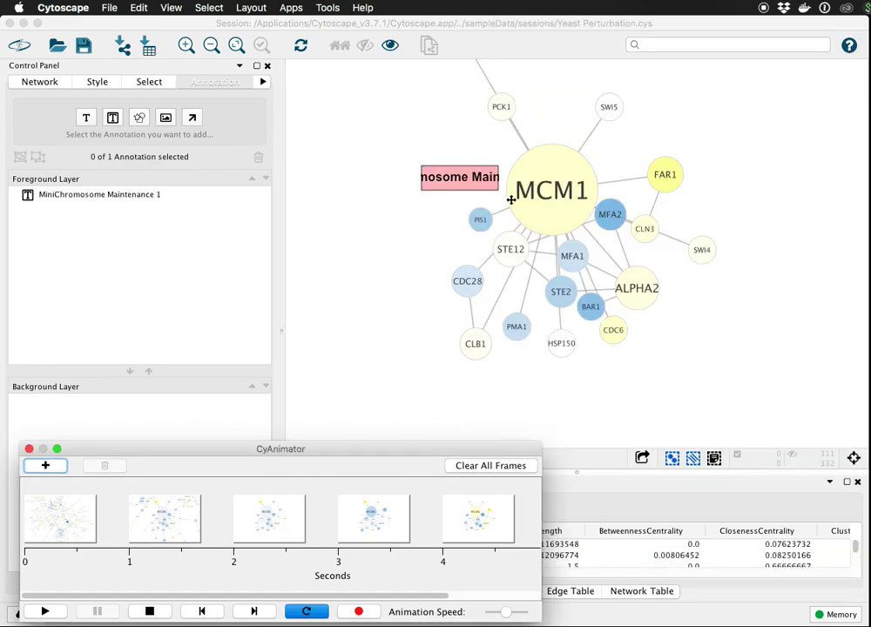
left_click_drag(512, 201, 640, 193)
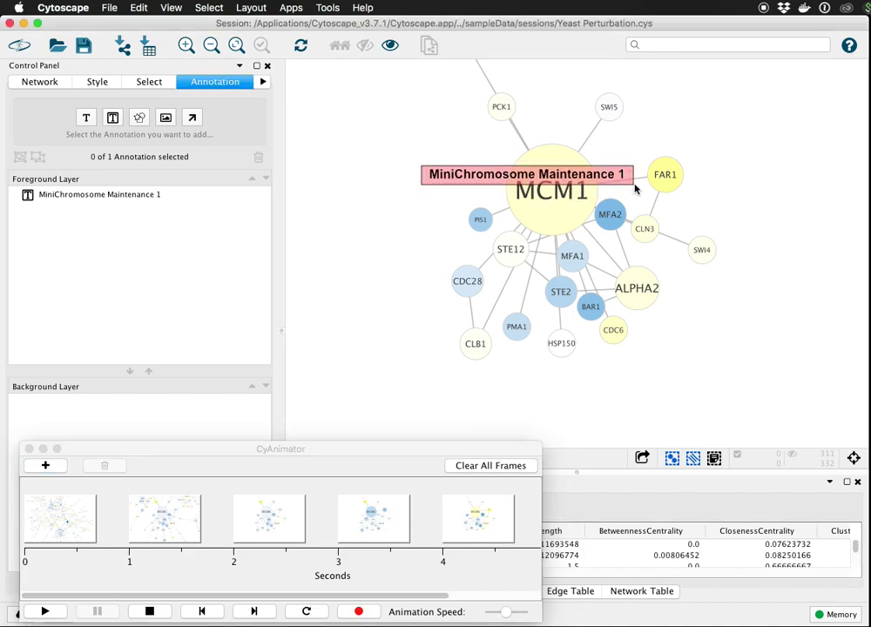
left_click(715, 460)
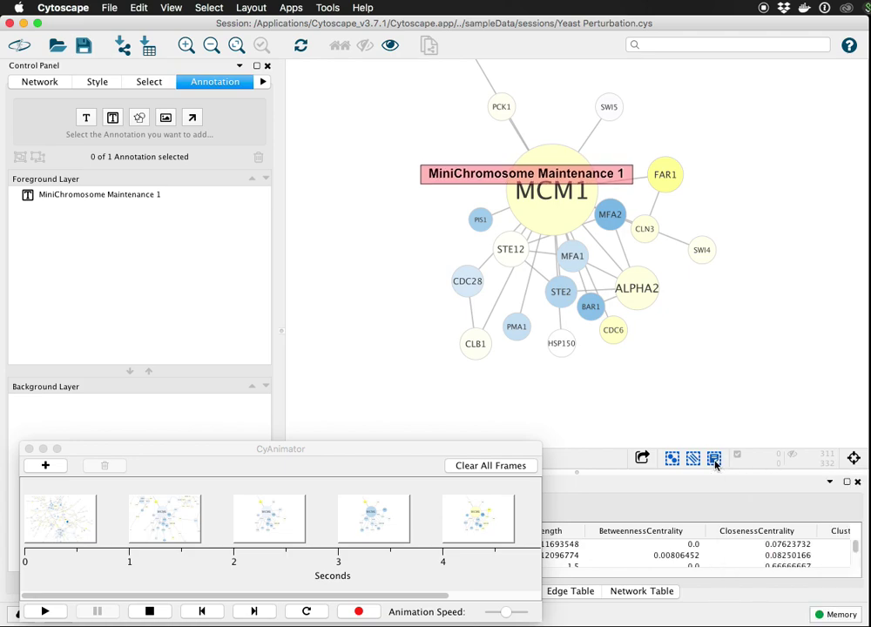
left_click(620, 179)
mouse_move(620, 179)
left_mouse_down()
mouse_move(503, 171)
mouse_move(503, 154)
left_mouse_up()
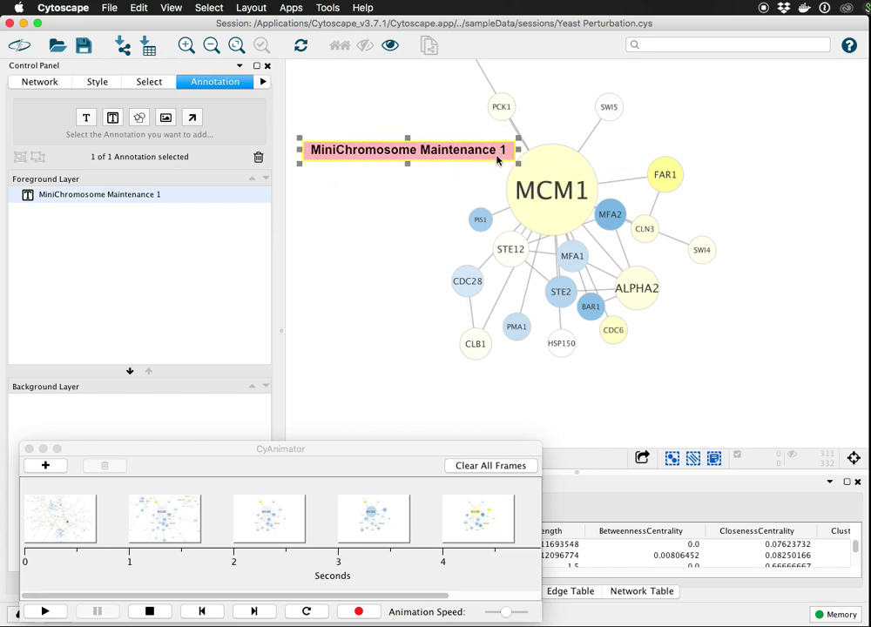
left_click(478, 191)
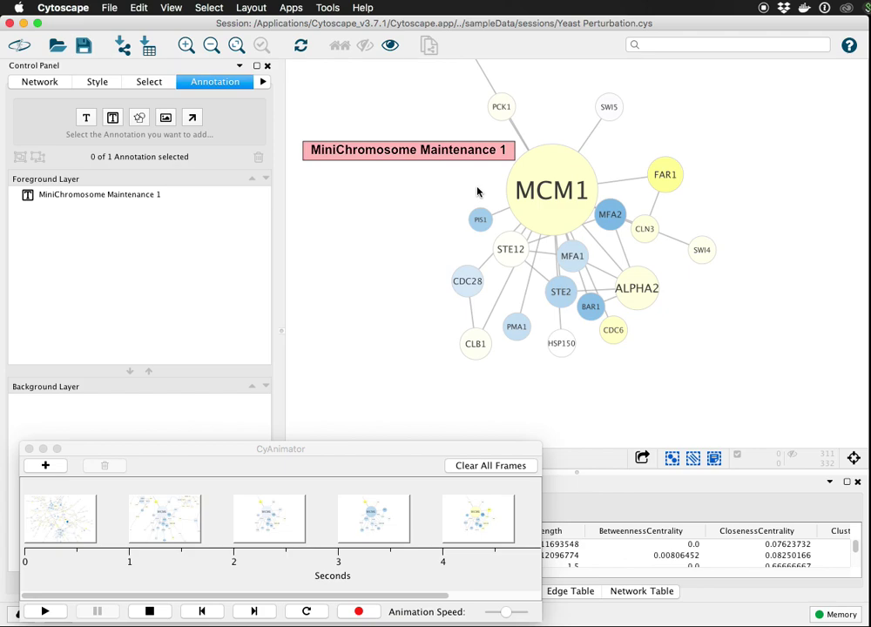
Add a keyframe at 5 s showing the pink label and play back the animation
left_click(46, 468)
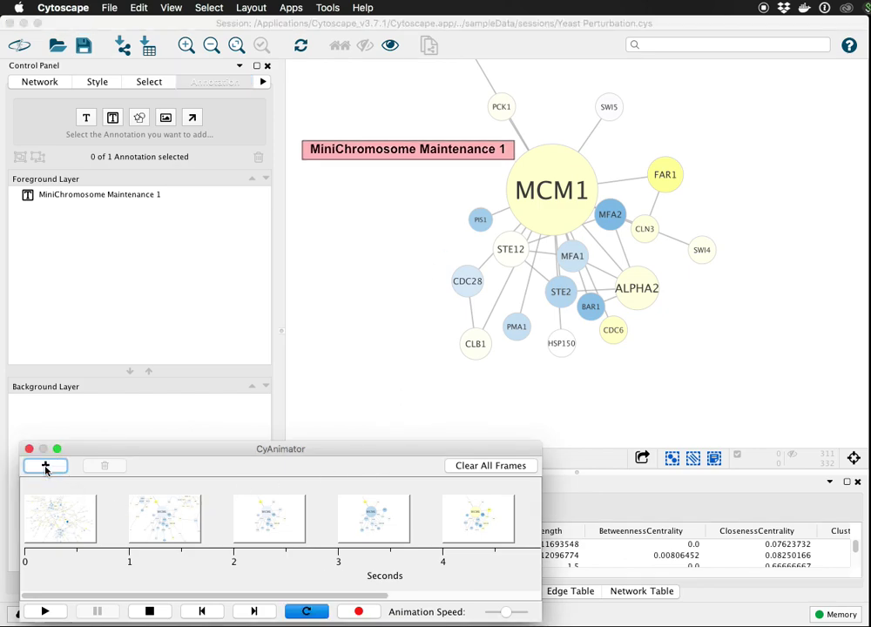
mouse_move(298, 597)
left_mouse_down()
mouse_move(471, 595)
mouse_move(212, 582)
mouse_move(213, 589)
left_mouse_up()
left_click(44, 611)
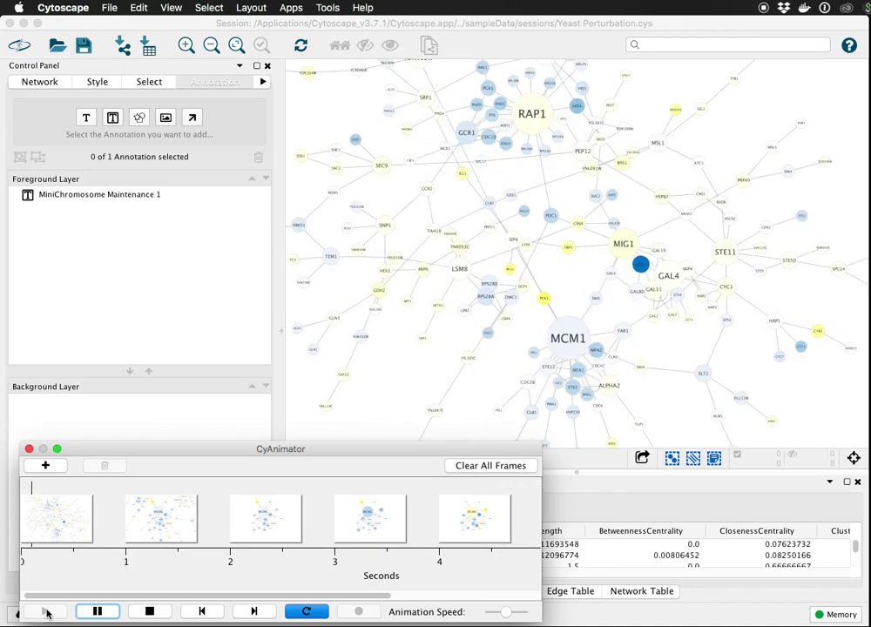
Stop the preview and record the keyframe animation as an MP4/H.264 movie at 30 fps, 100% resolution
left_click(150, 612)
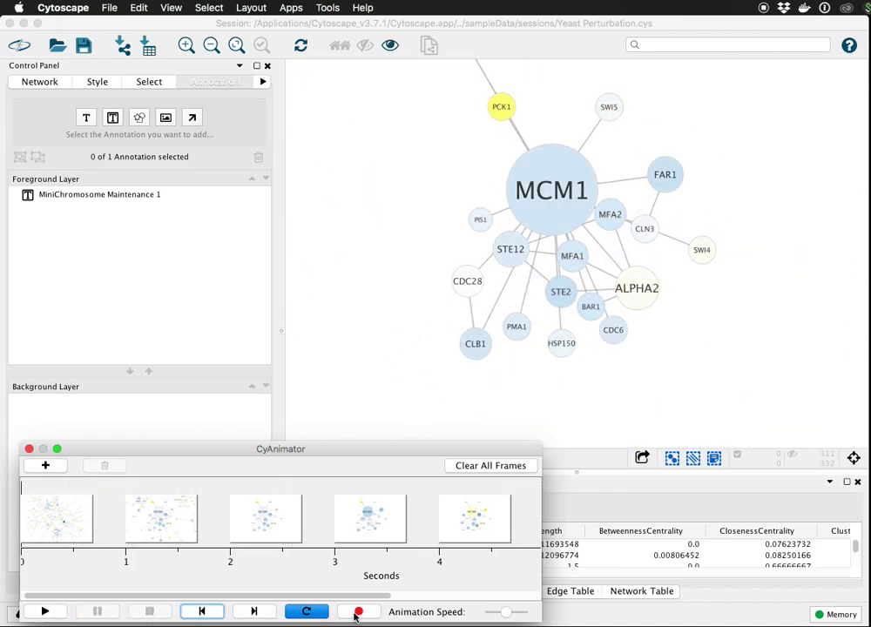
left_click_drag(344, 448, 346, 406)
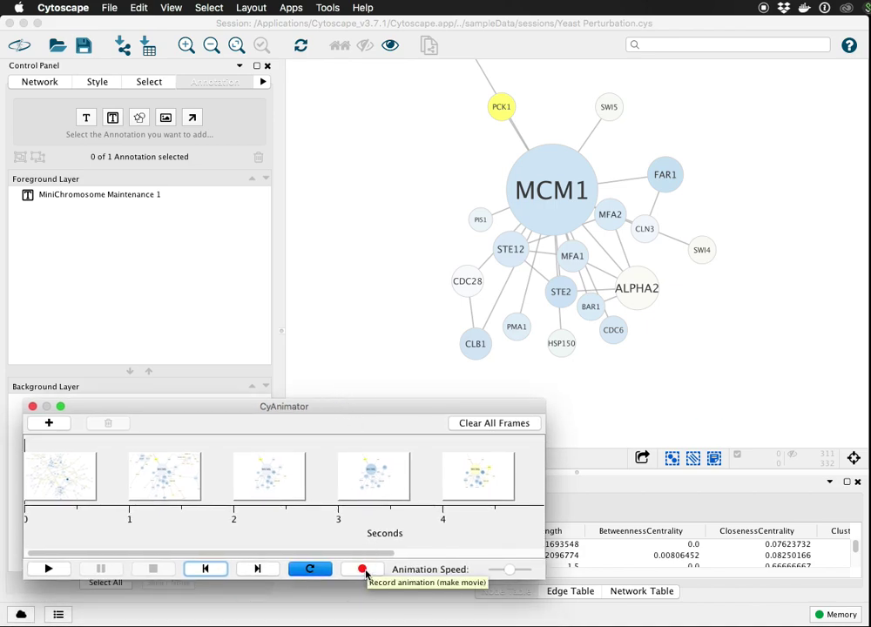
left_click(363, 570)
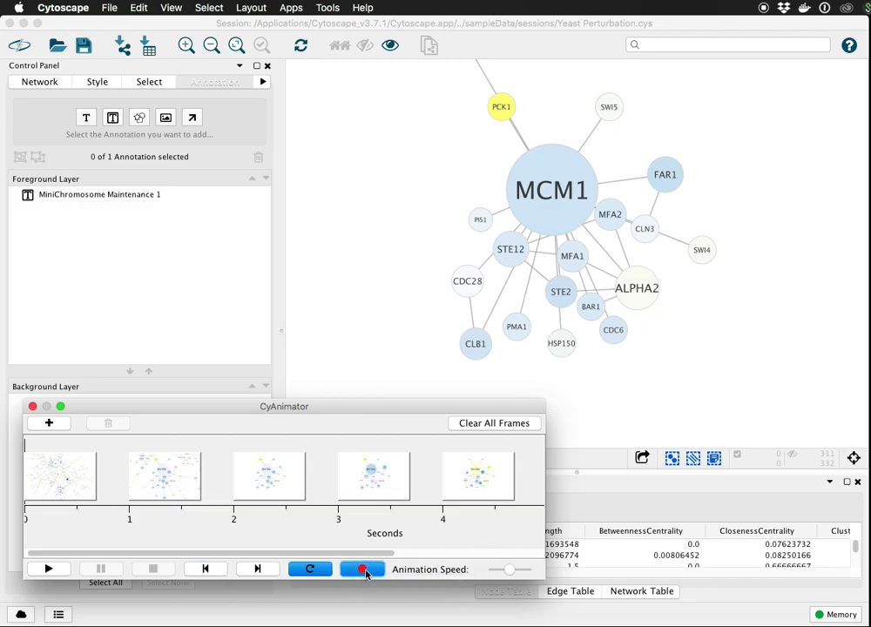
left_click_drag(346, 482, 339, 396)
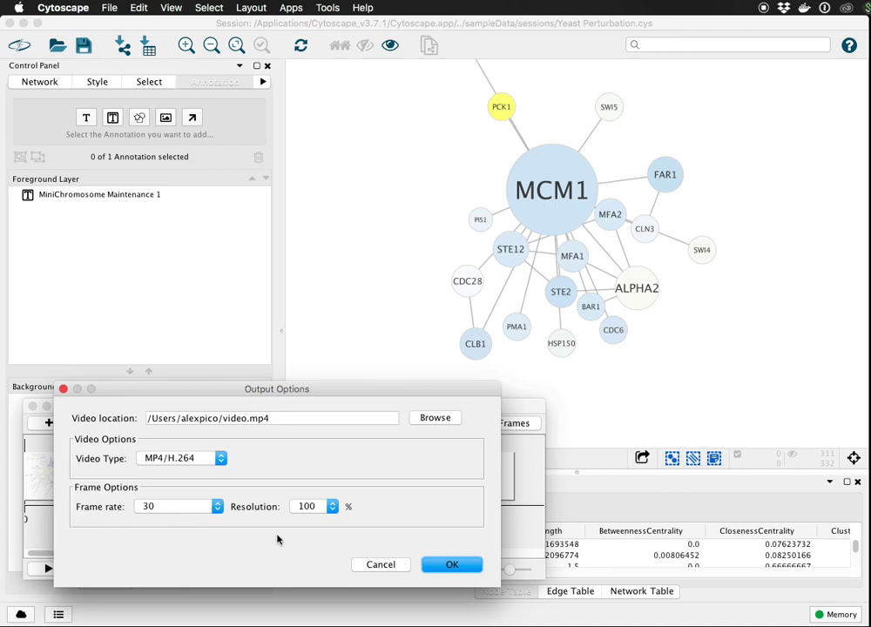
left_click(452, 564)
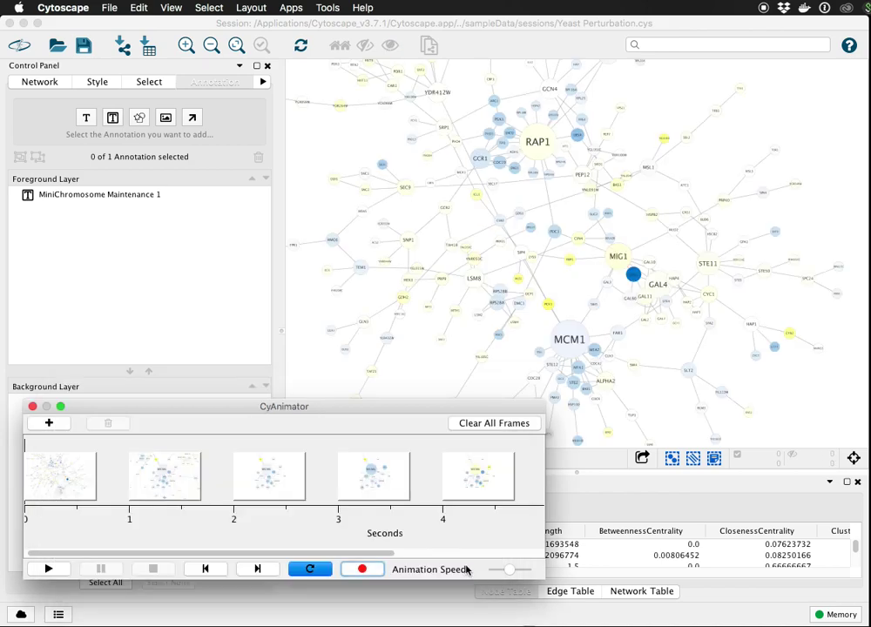